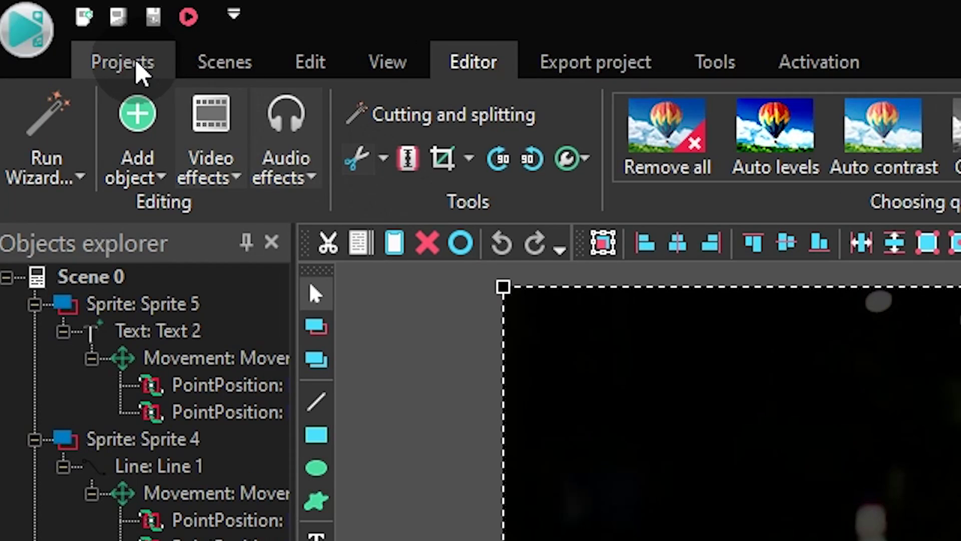
- From the Projects tab's app menu, choose Save project as... for Project.vproj
left_click(135, 63)
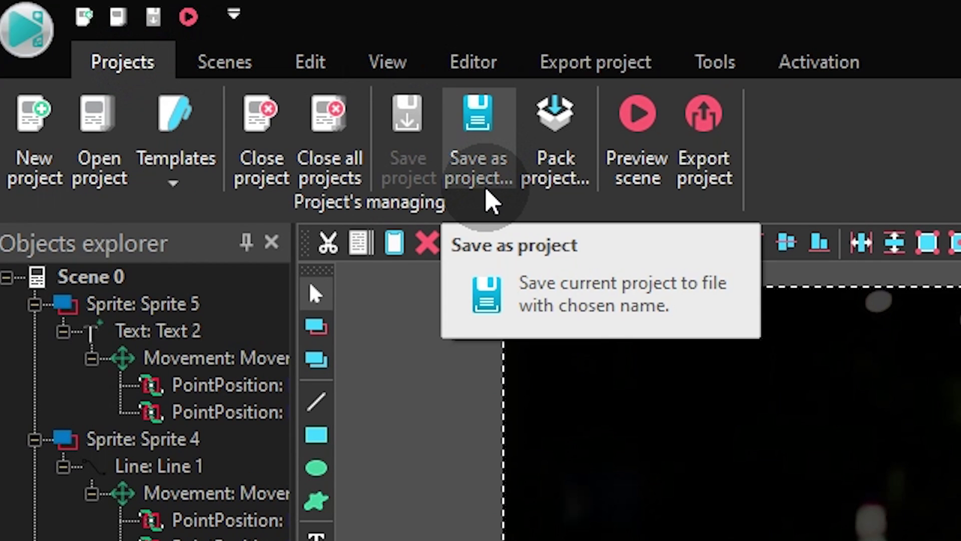
left_click(25, 31)
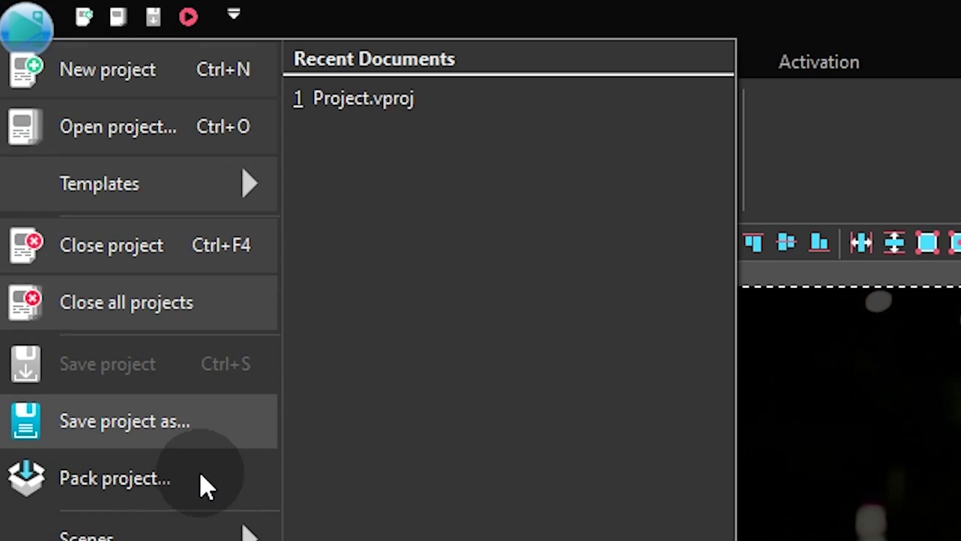
left_click(199, 448)
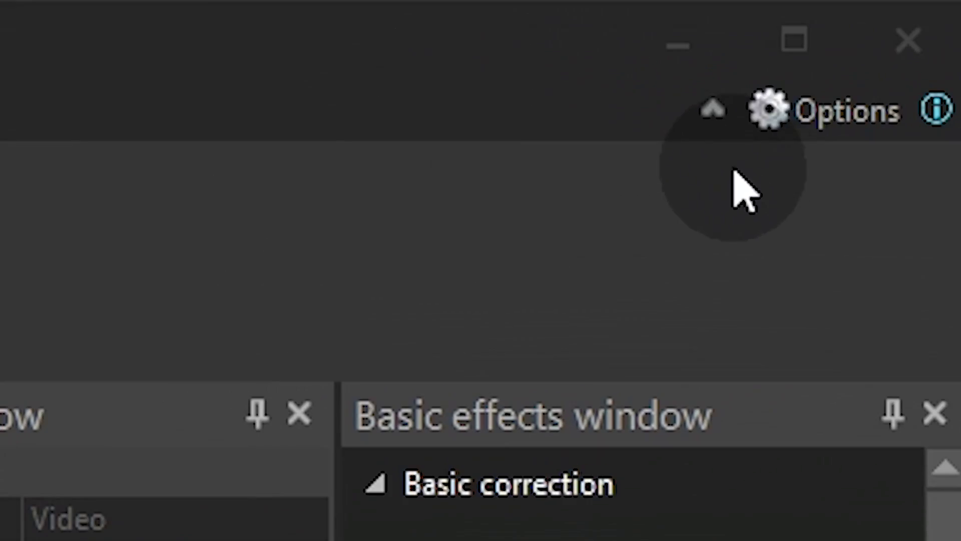
- Inspect the default Projects folder path under Options > Application Directories
left_click(821, 127)
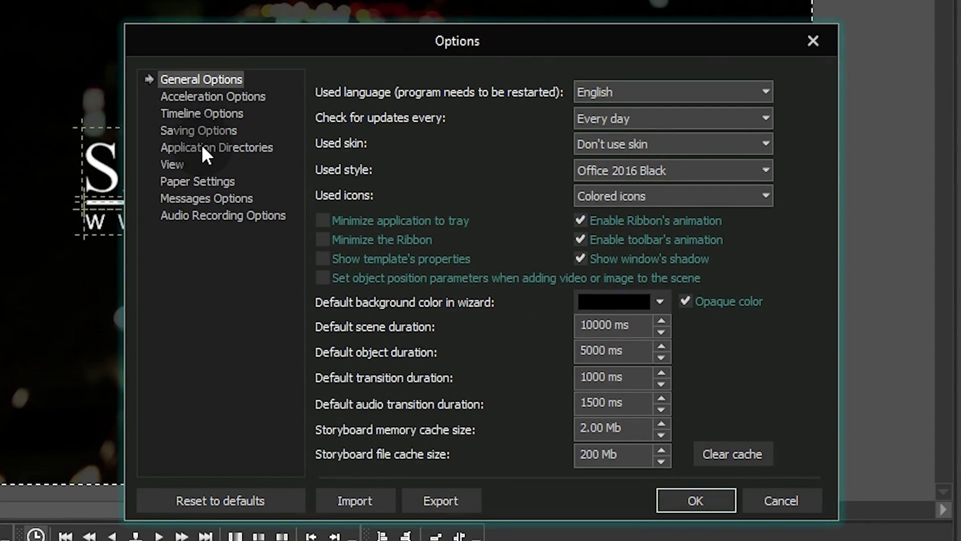
left_click(201, 147)
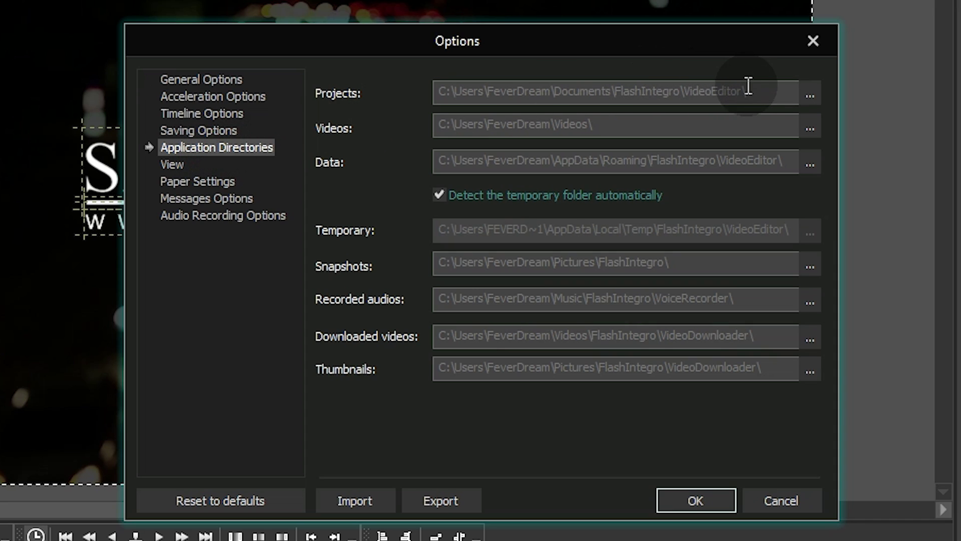
left_click_drag(760, 89, 404, 88)
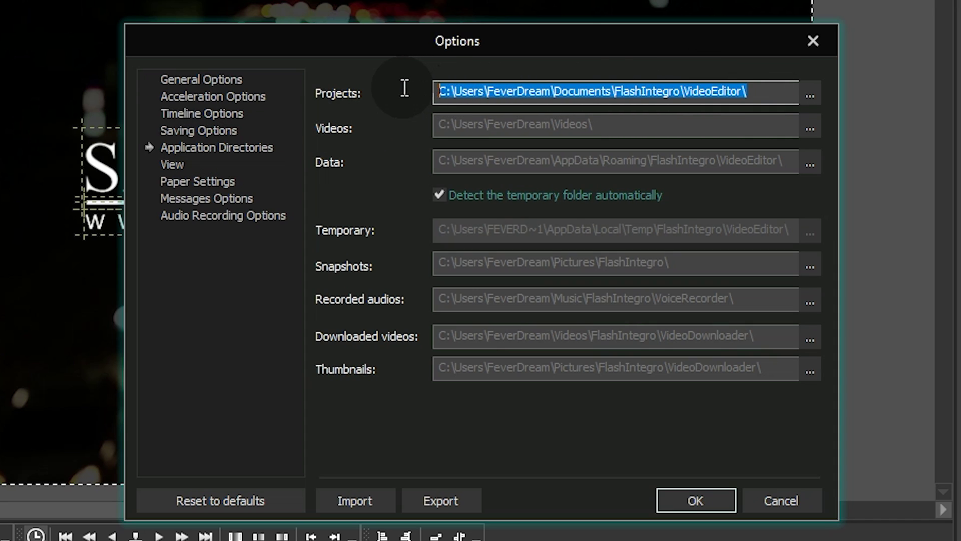
left_click_drag(404, 88, 820, 95)
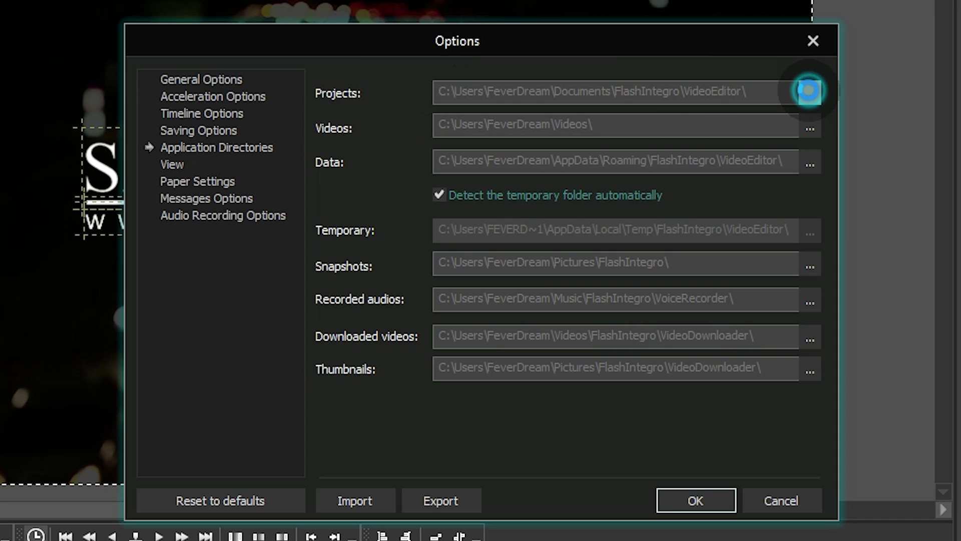
- Browse for another projects folder, cancel, and check the FlashIntegro save location
left_click(809, 90)
left_click(596, 441)
left_click_drag(561, 106, 189, 109)
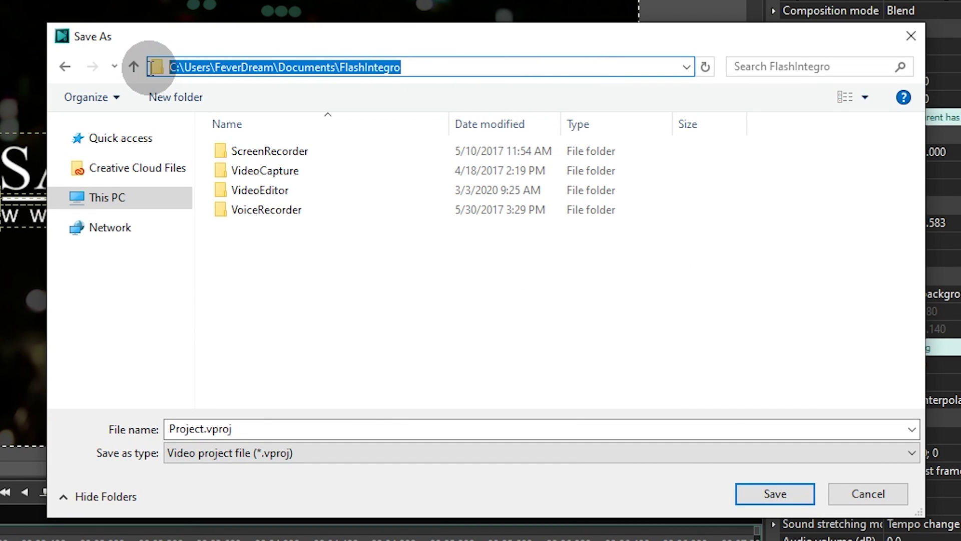
- Confirm the FlashIntegro save path and save the project as Project.vproj
left_click_drag(134, 67, 529, 65)
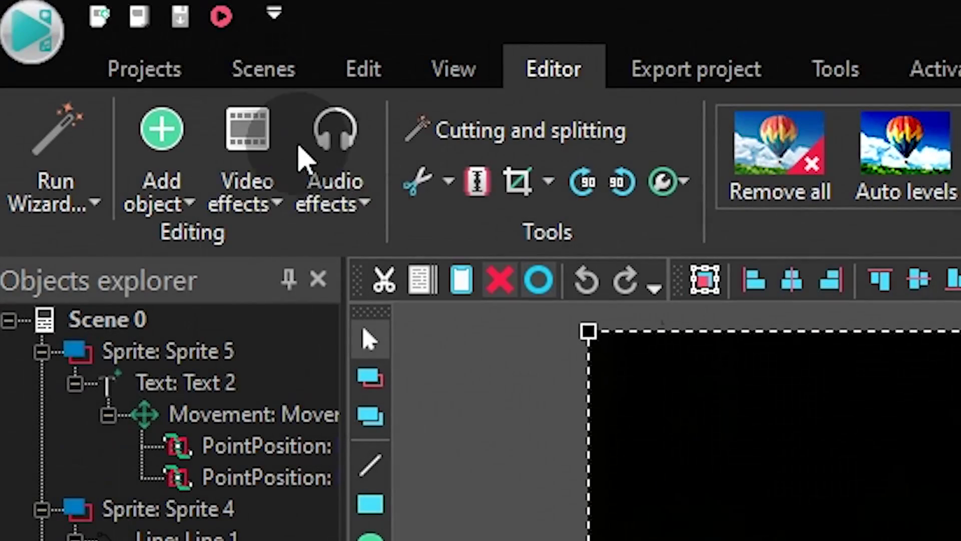
left_click(154, 76)
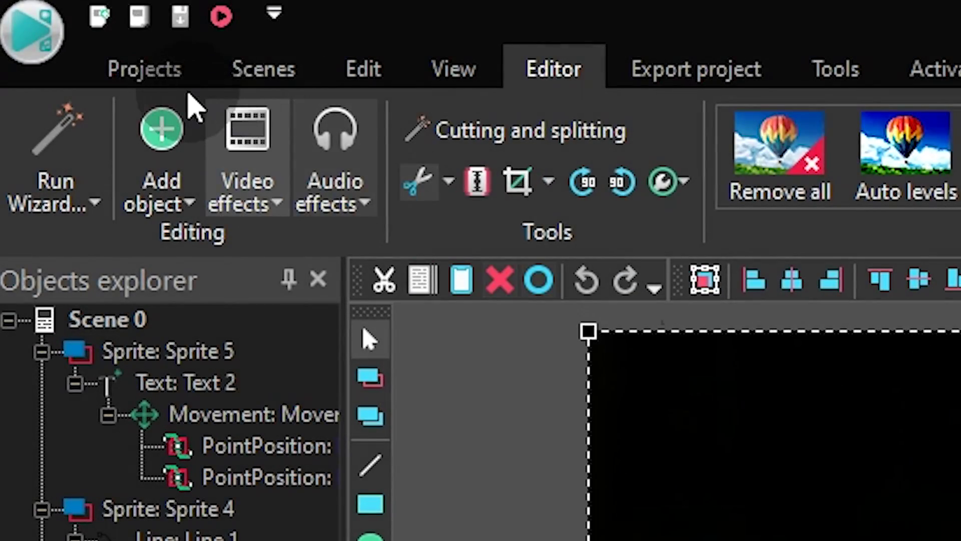
left_click(150, 70)
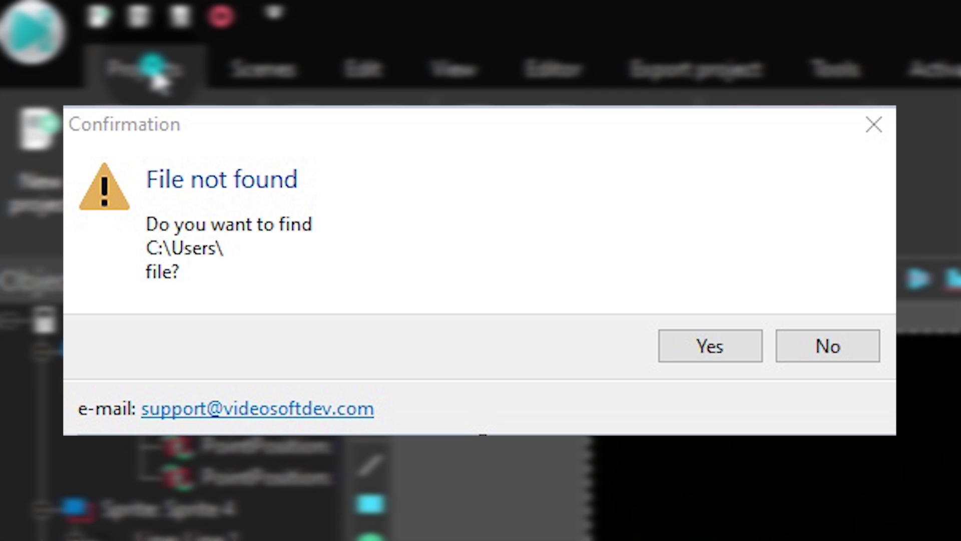
key("Escape")
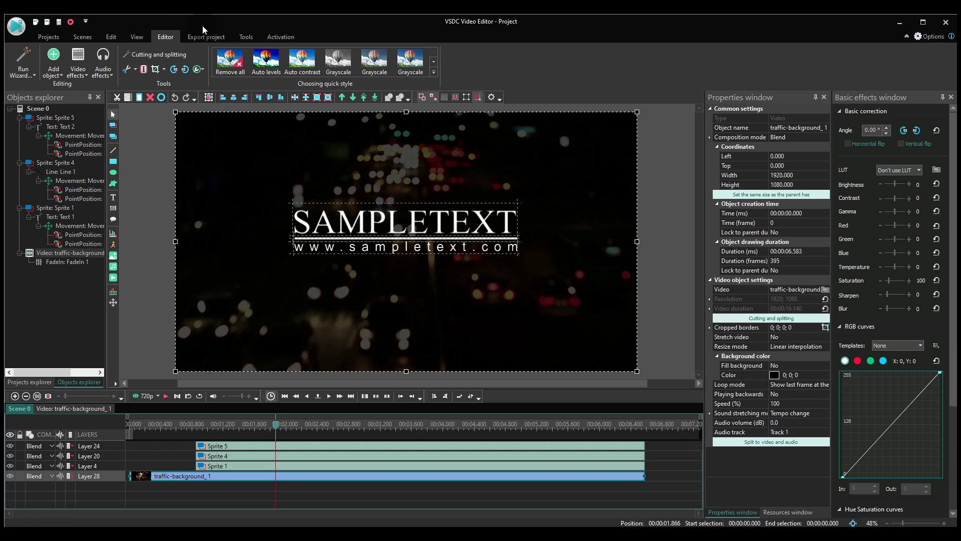
- Open the Export project view and select Web as the media device
left_click(214, 37)
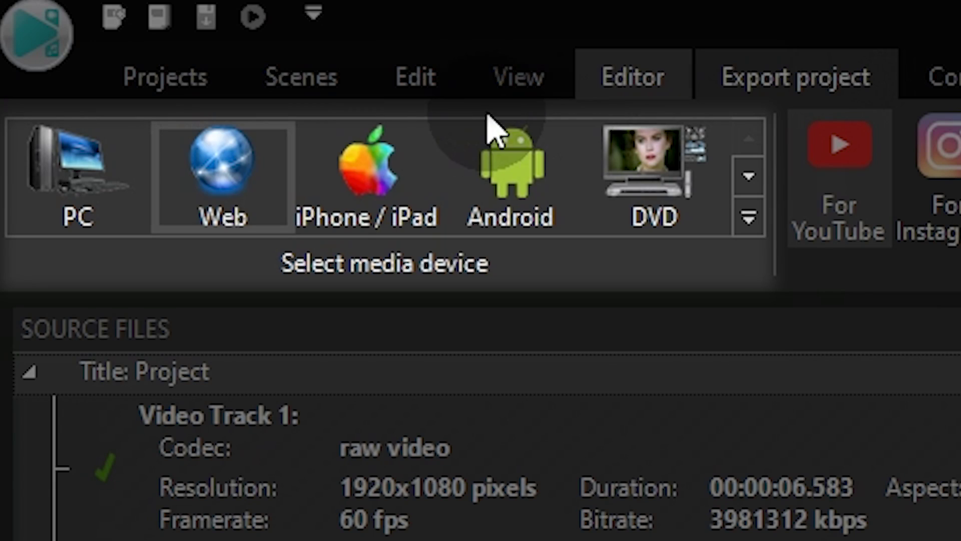
left_click(257, 205)
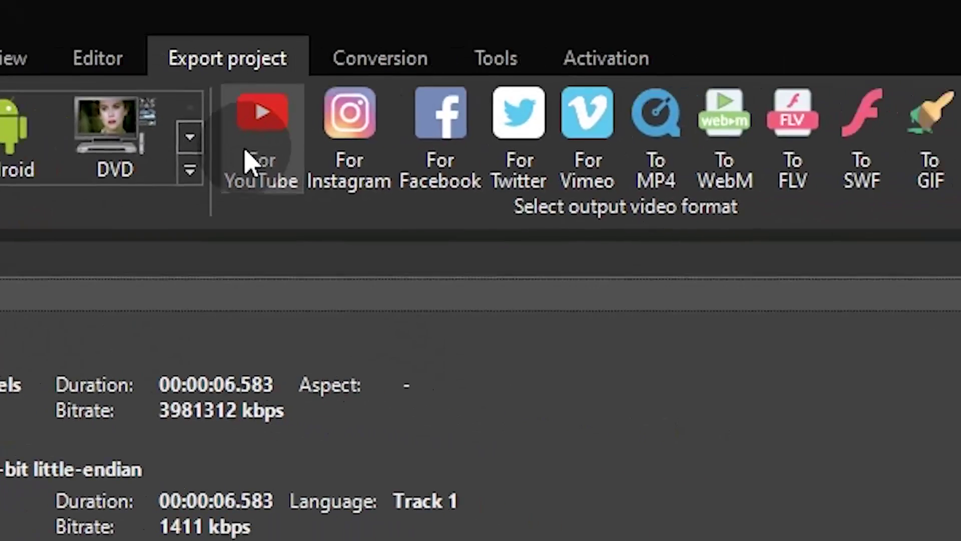
- Choose For YouTube output and review its 1080p High Quality H.264 profile
left_click(124, 142)
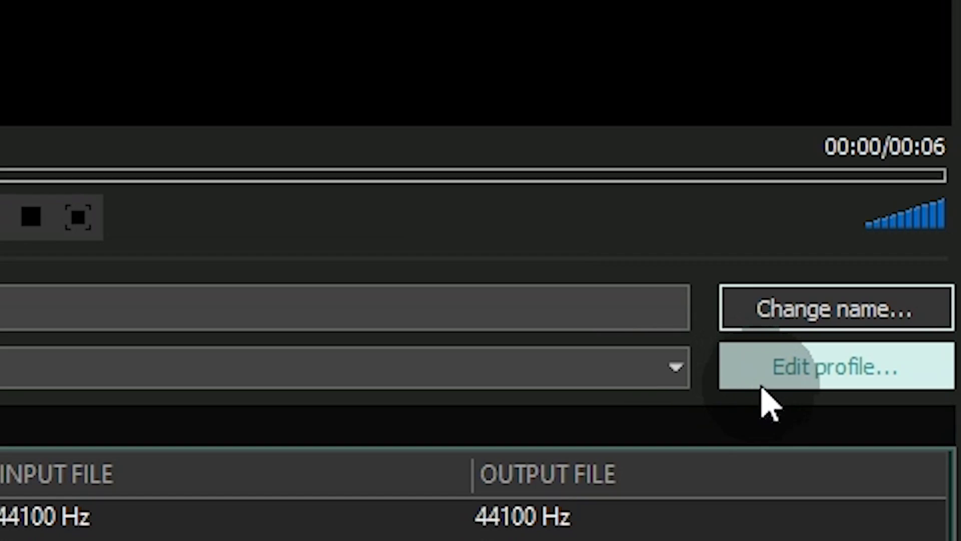
left_click(788, 387)
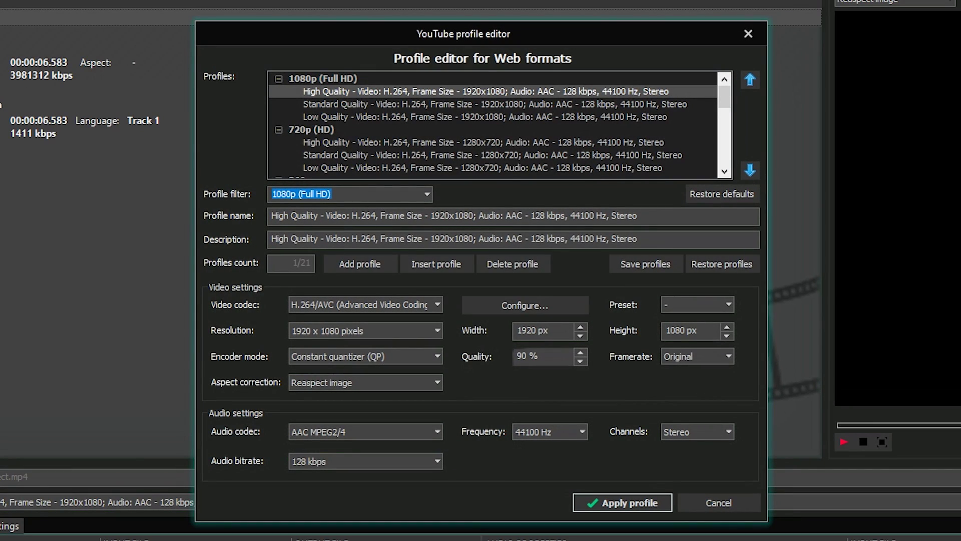
left_click(623, 503)
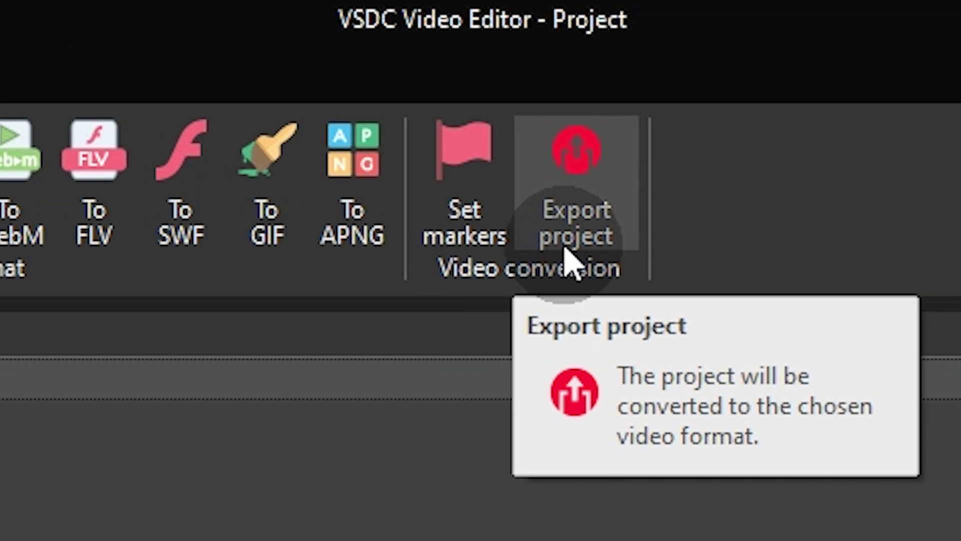
- Apply the 1080p profile, start the export, and rename the output Project.mp4
left_click(568, 259)
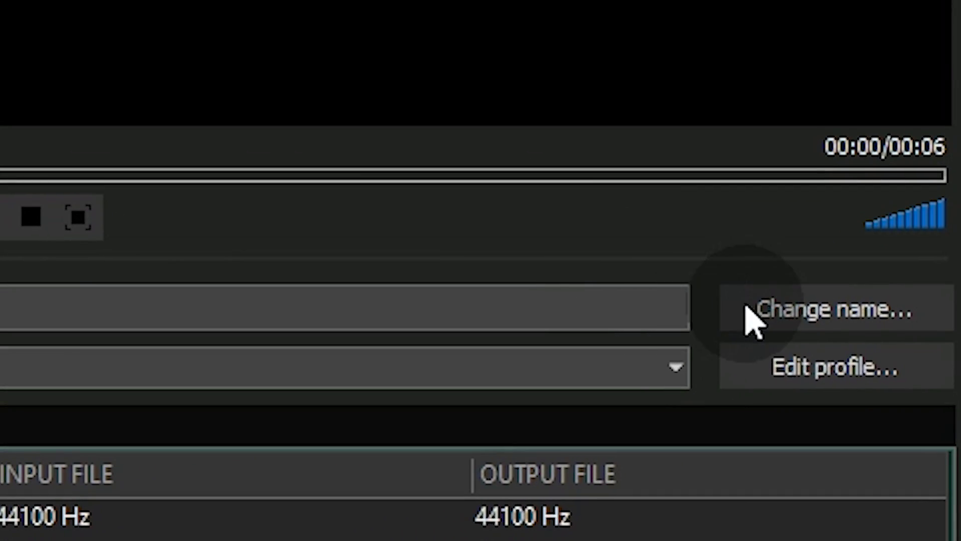
left_click(811, 310)
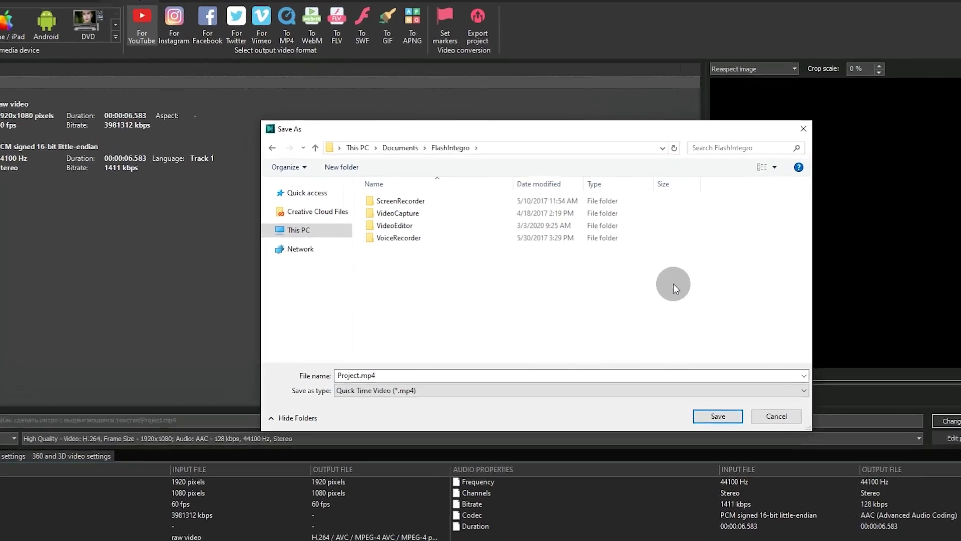